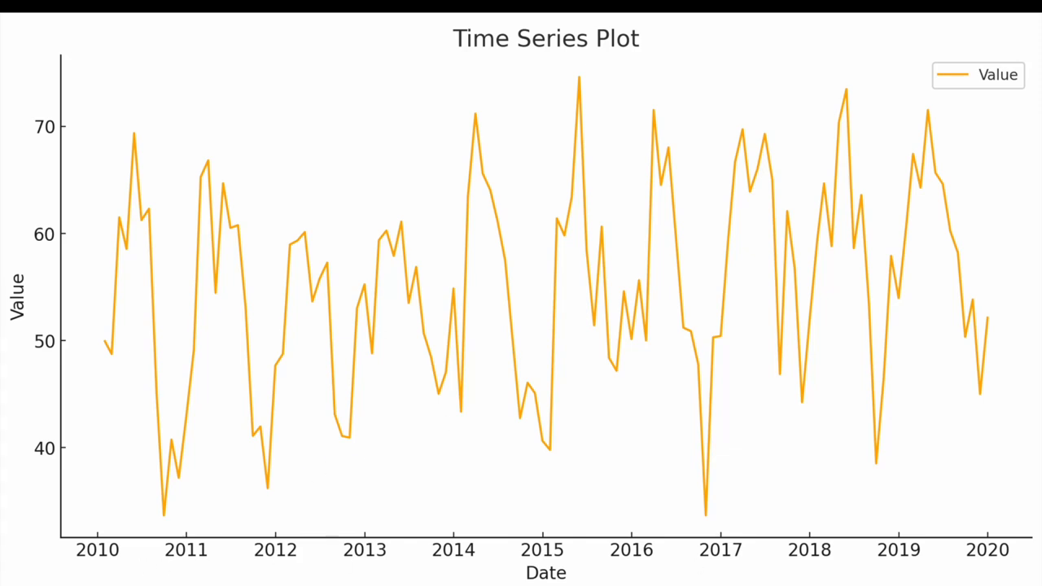
key(Right)
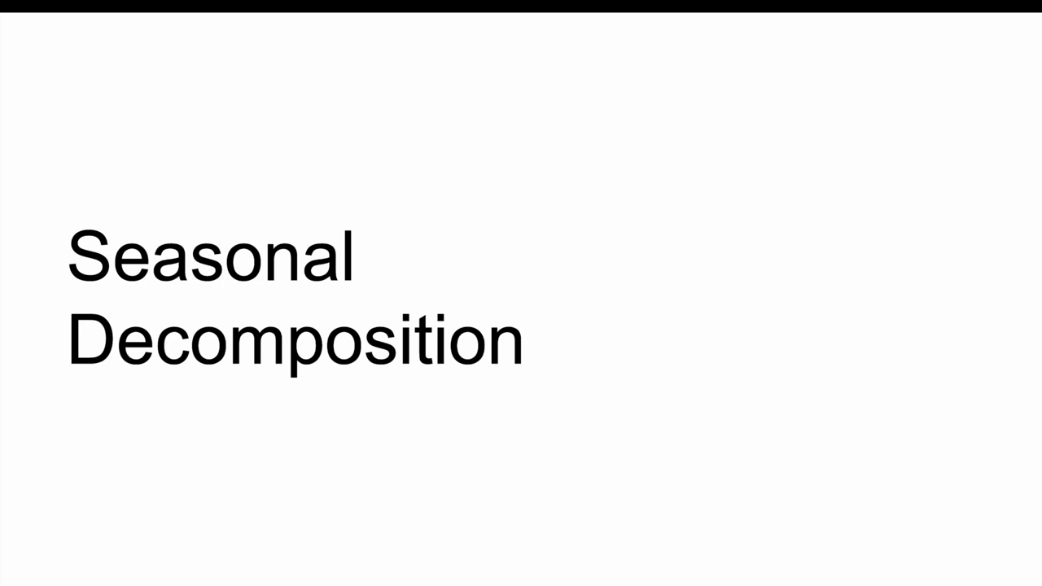
key(Right)
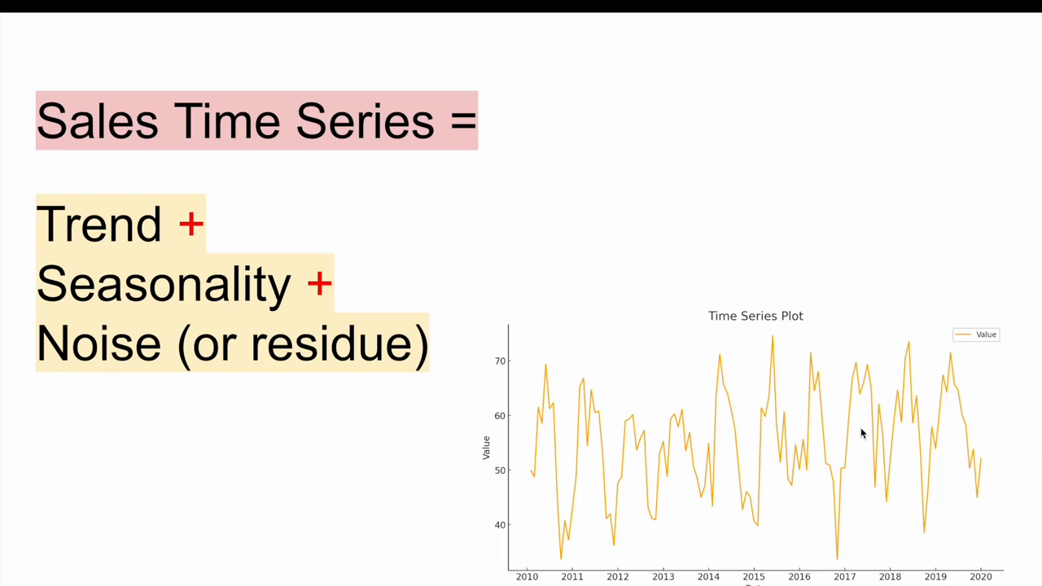
key(Right)
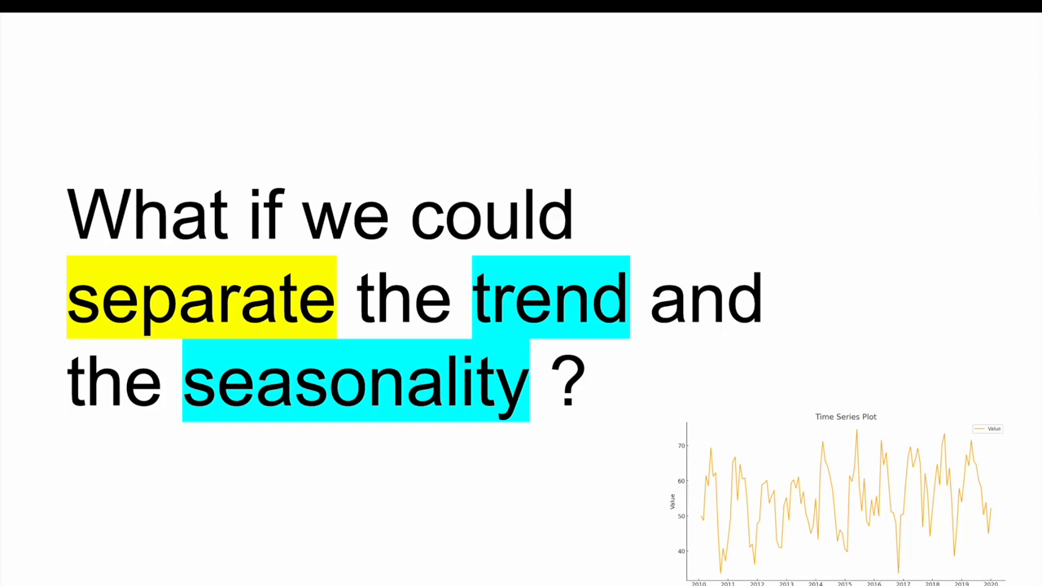
key(Right)
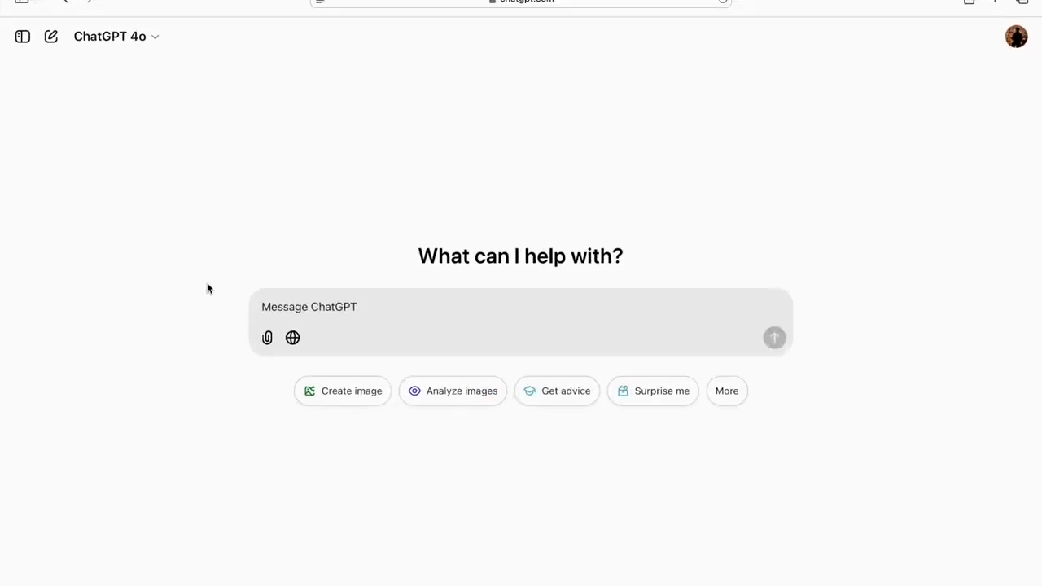
- Attach the sales.xlsx spreadsheet from the computer's Desktop folder to a new chat message
click(268, 338)
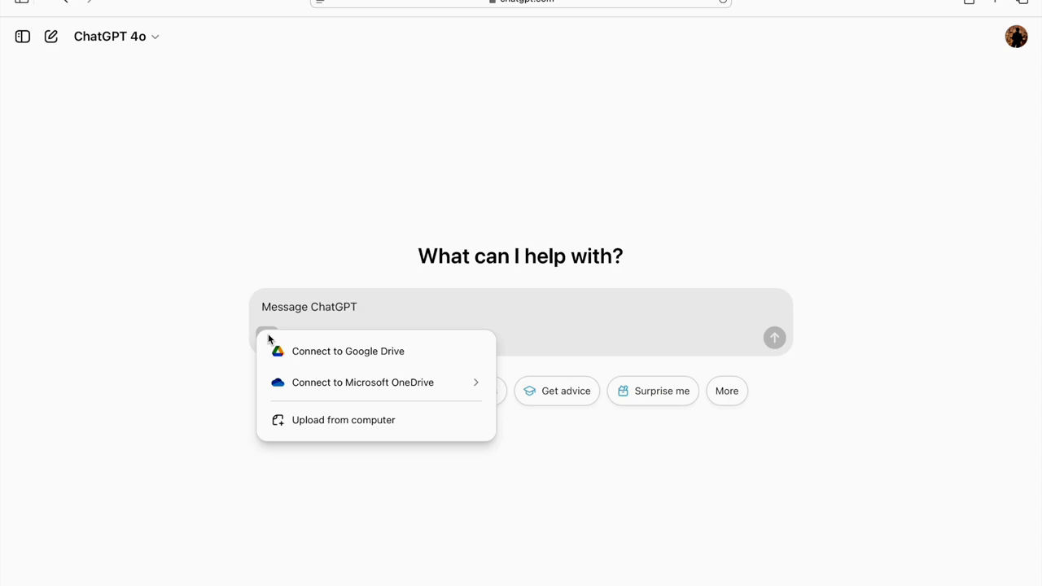
click(307, 429)
click(297, 222)
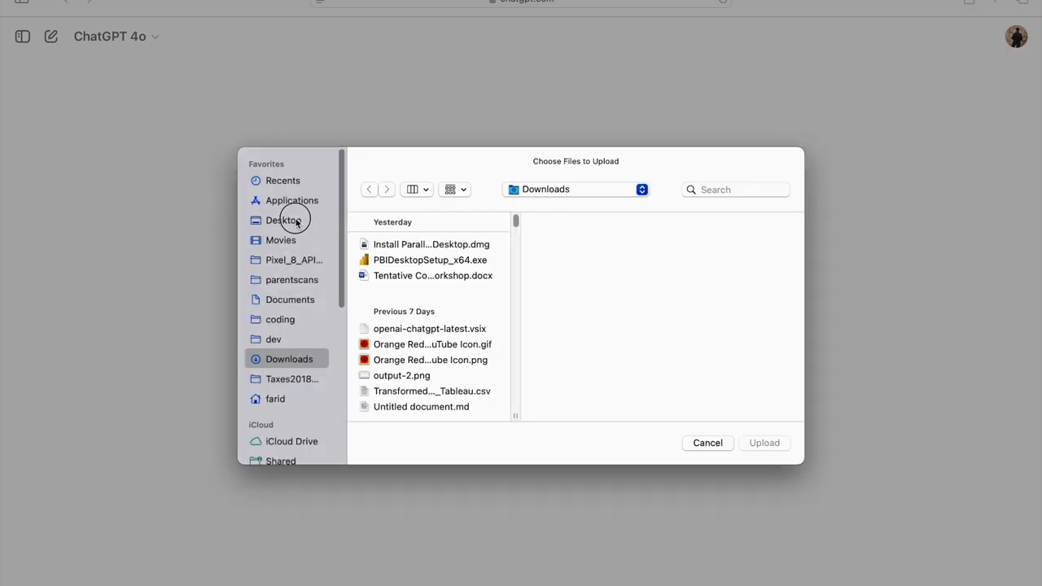
click(395, 247)
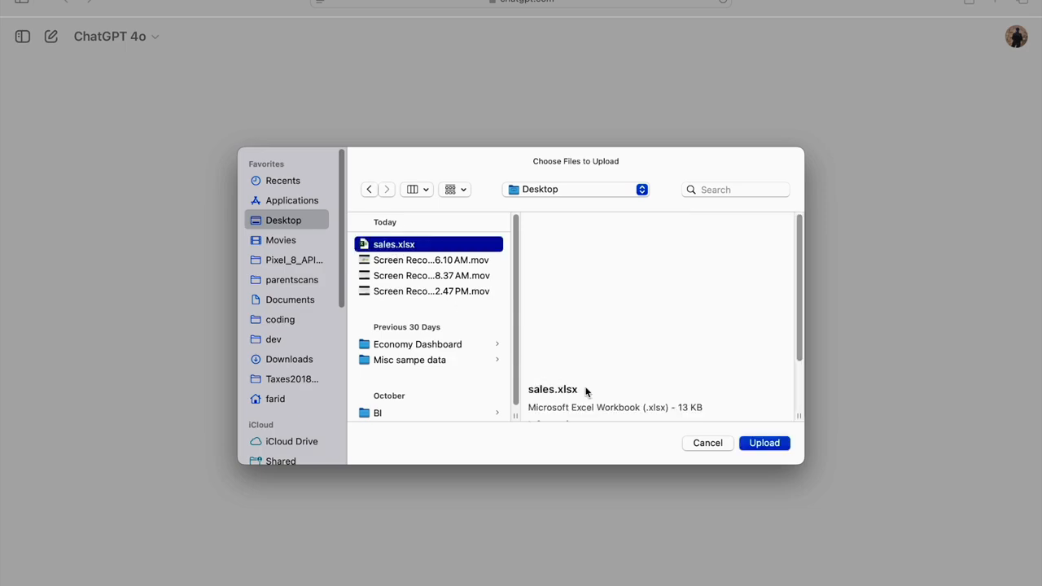
click(763, 443)
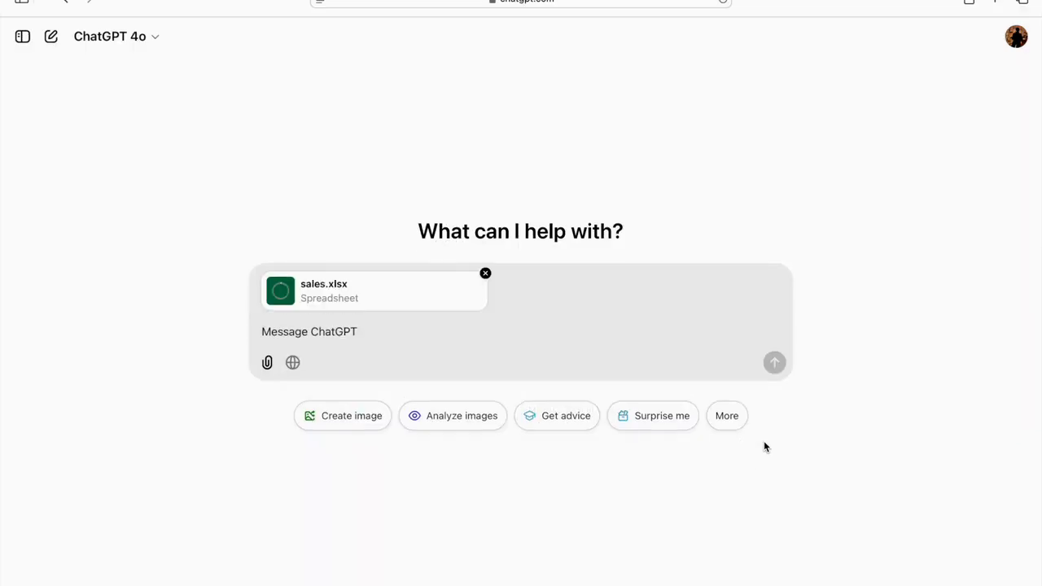
- Send the prompt "Do a time series analysis on this" with the attached spreadsheet
click(363, 334)
text(Do a)
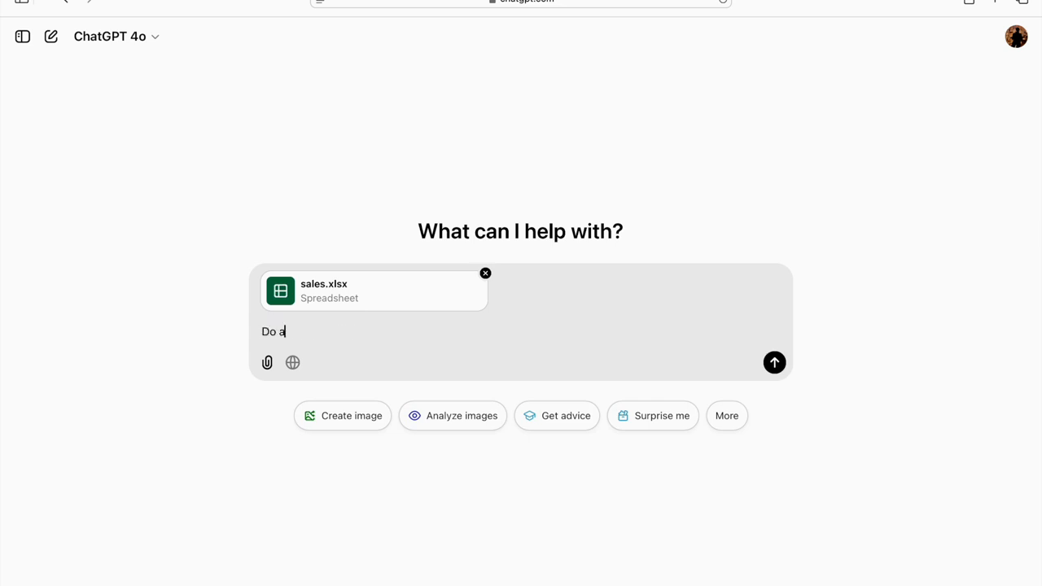
text( time series analysis on this)
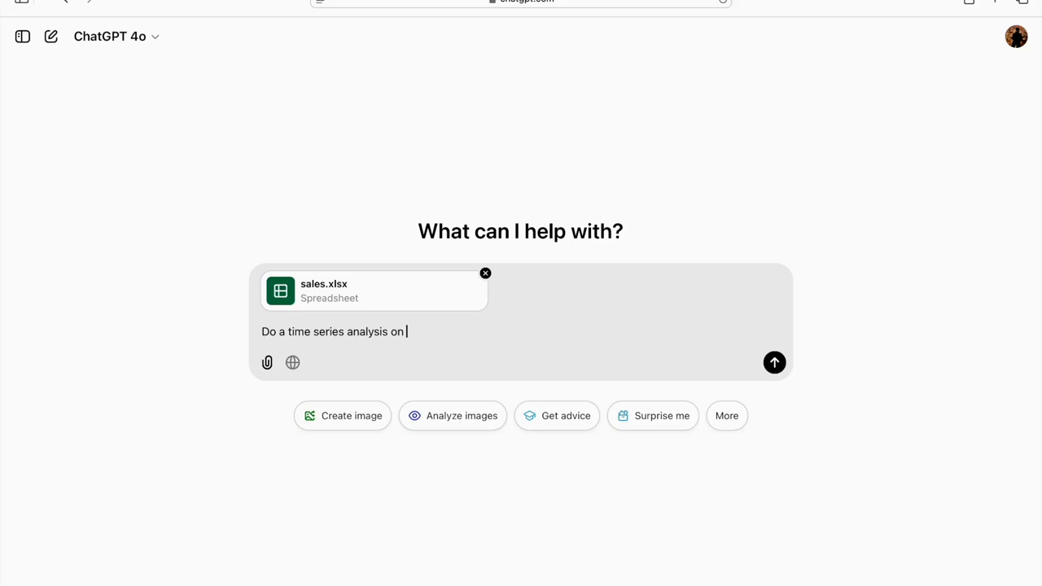
key(Return)
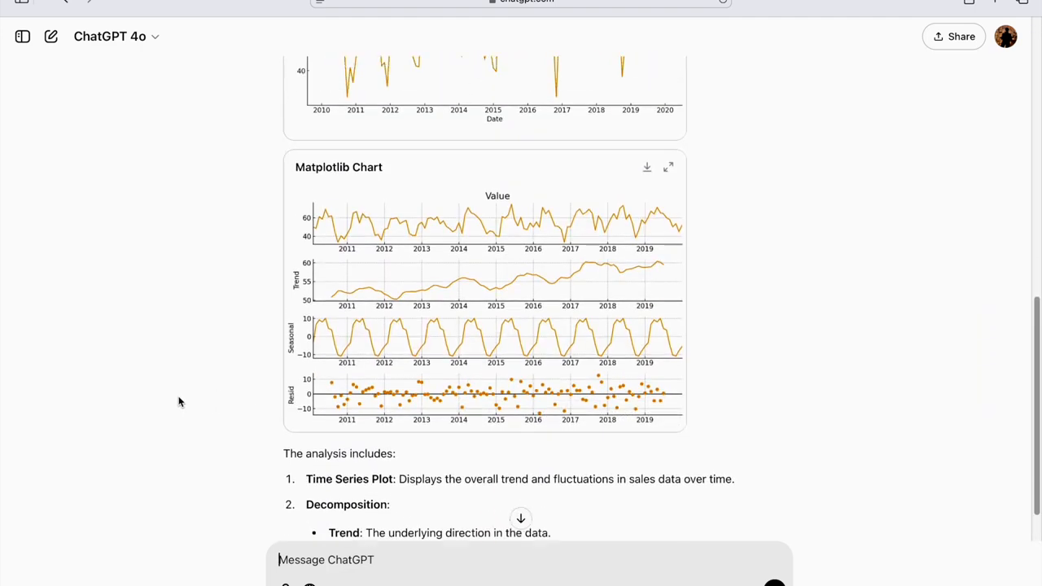
- Examine the time series plot, the trend, seasonal and residual decomposition charts, and the written explanation in the reply
scroll(179, 401, up, 5)
scroll(179, 401, up, 3)
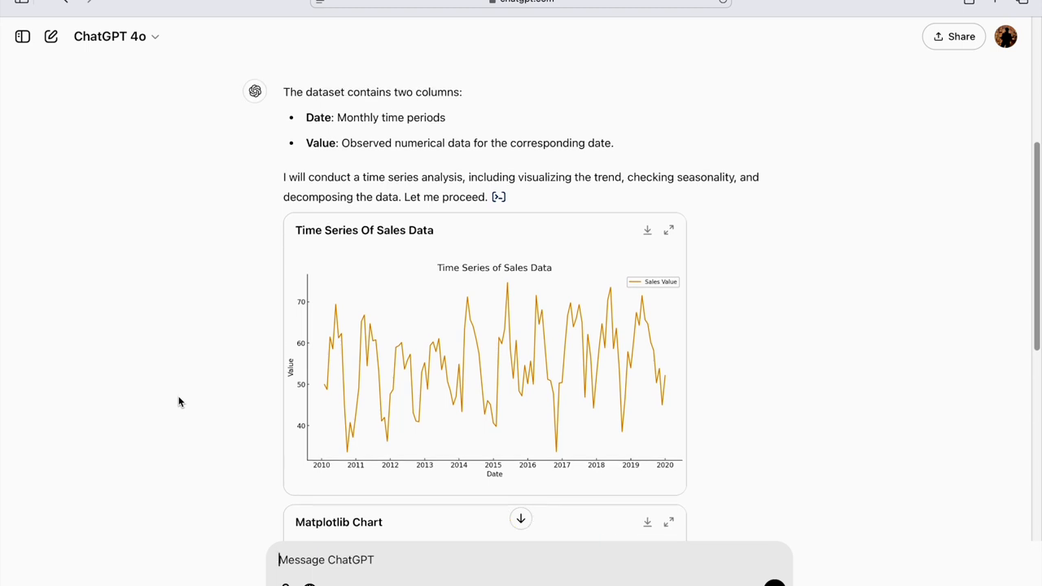
scroll(179, 401, down, 1)
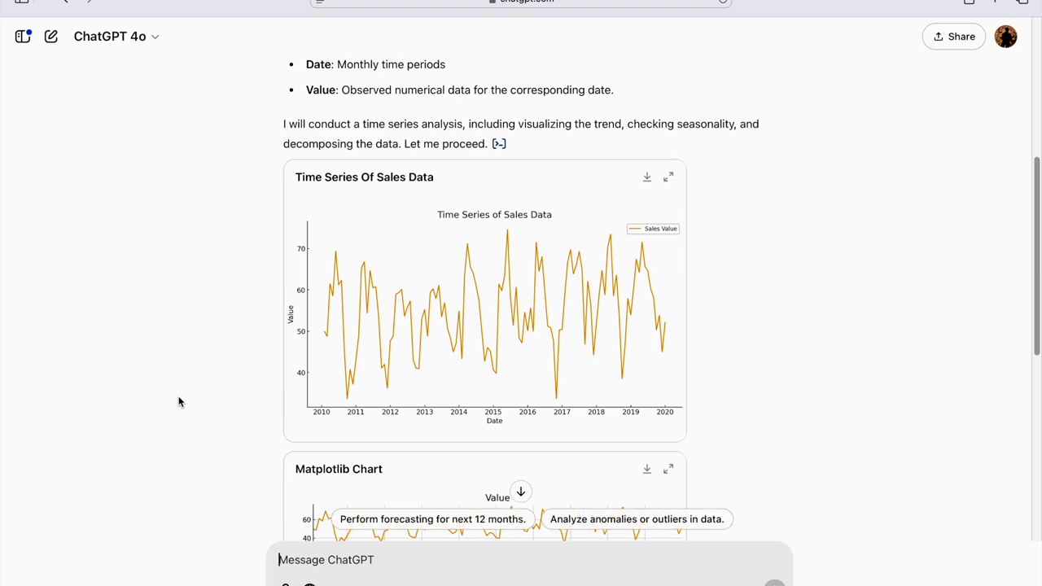
click(187, 369)
scroll(188, 374, down, 5)
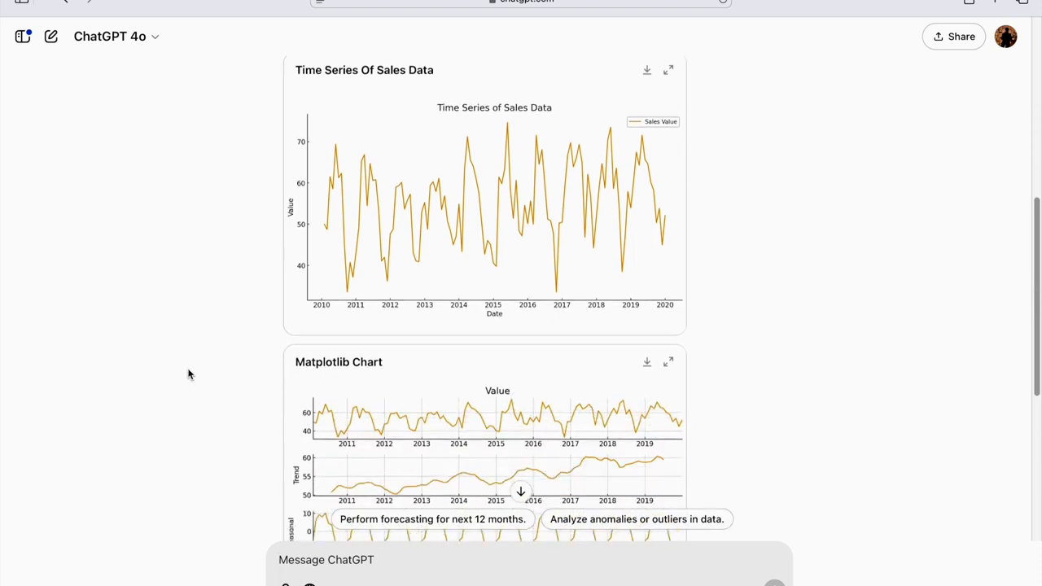
scroll(188, 374, down, 2)
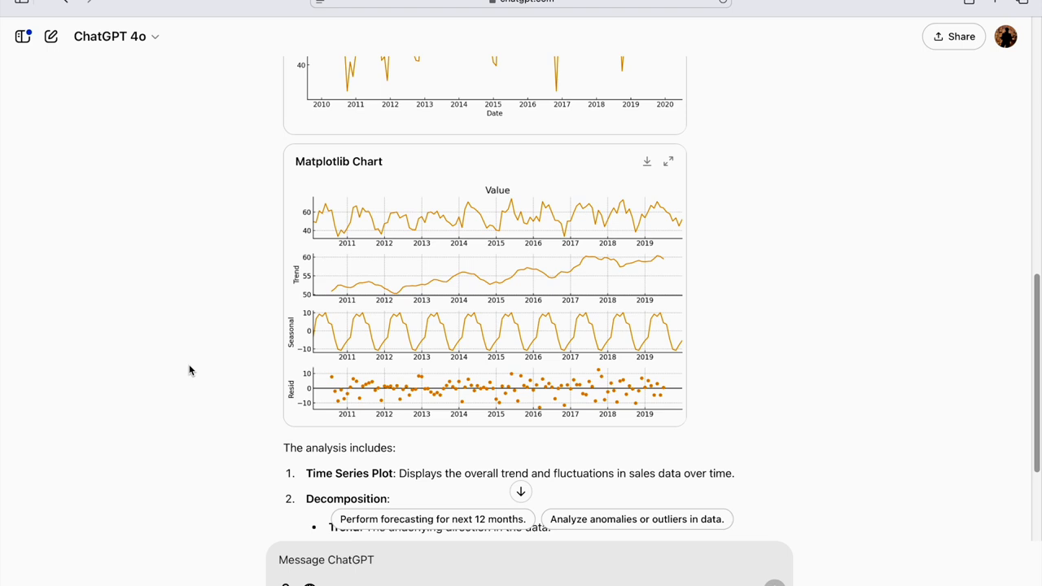
scroll(480, 220, up, 1)
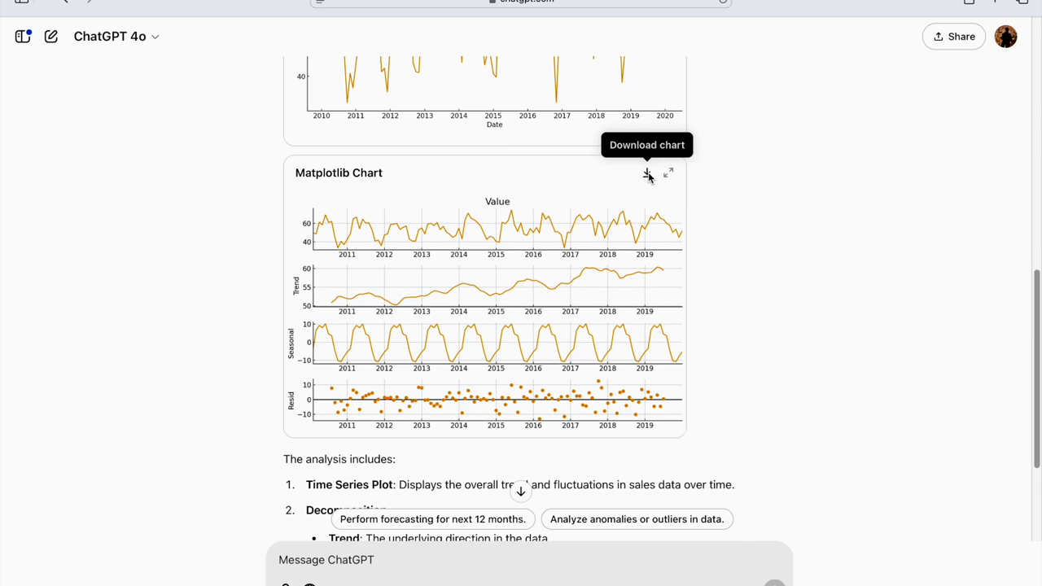
scroll(204, 483, down, 4)
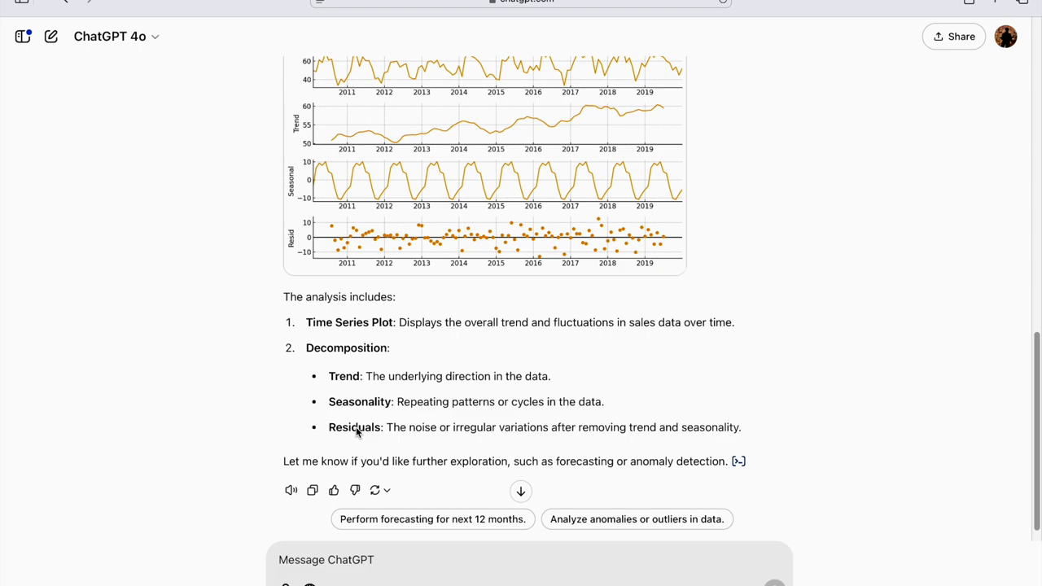
scroll(356, 432, down, 1)
scroll(356, 432, up, 5)
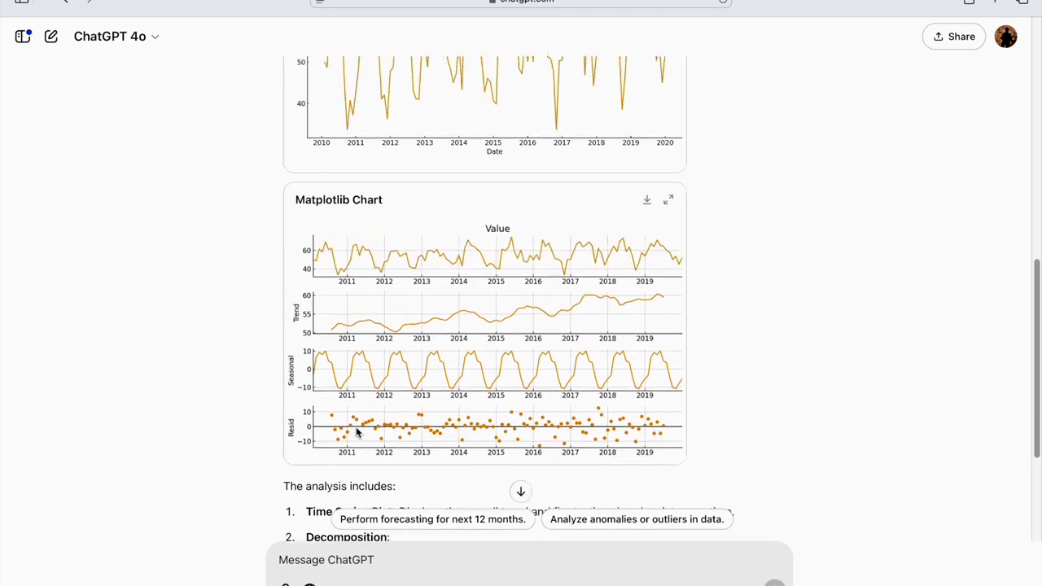
scroll(253, 434, down, 5)
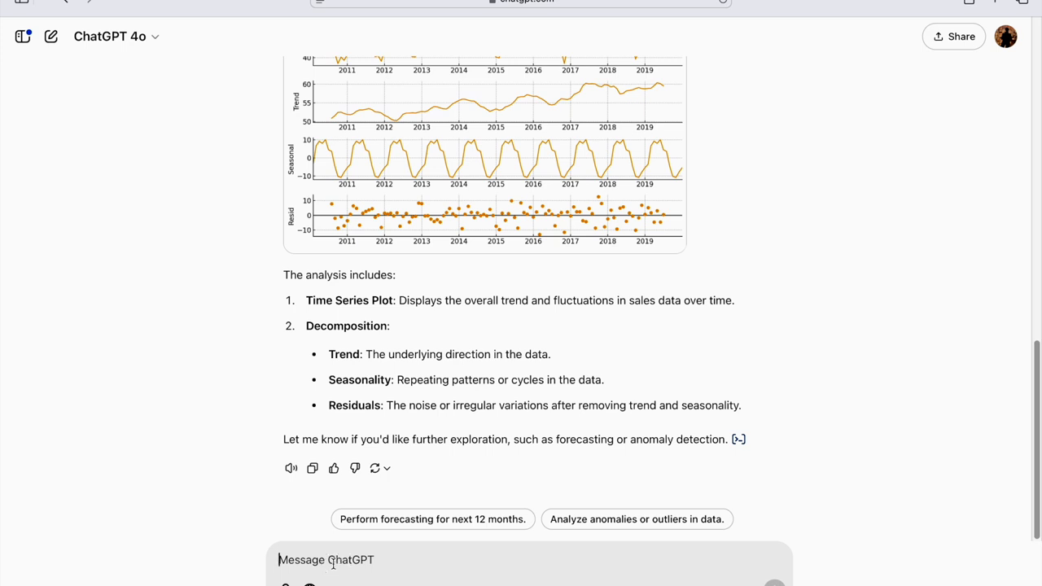
- Send the follow-up prompt "Forecast sales for the next 2 years using seasonal decomposition"
text(Forecast)
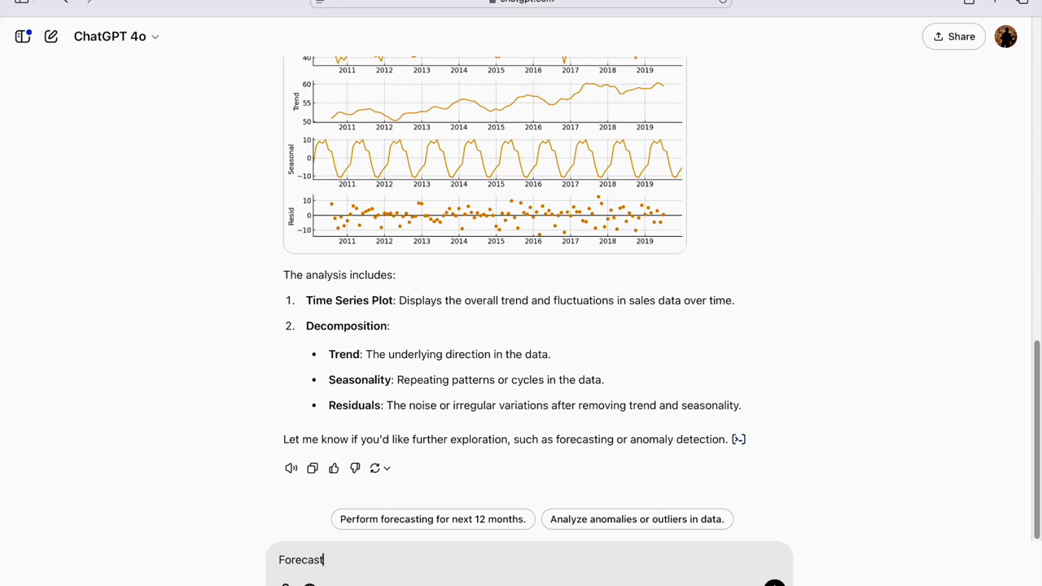
text( sales for the next 2 years )
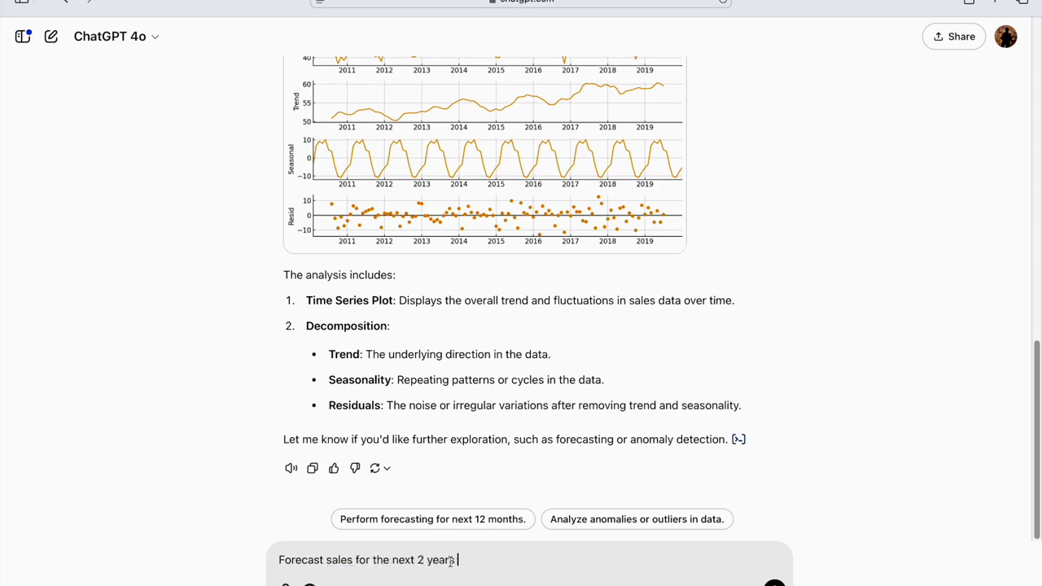
text(using seasonal decomposition)
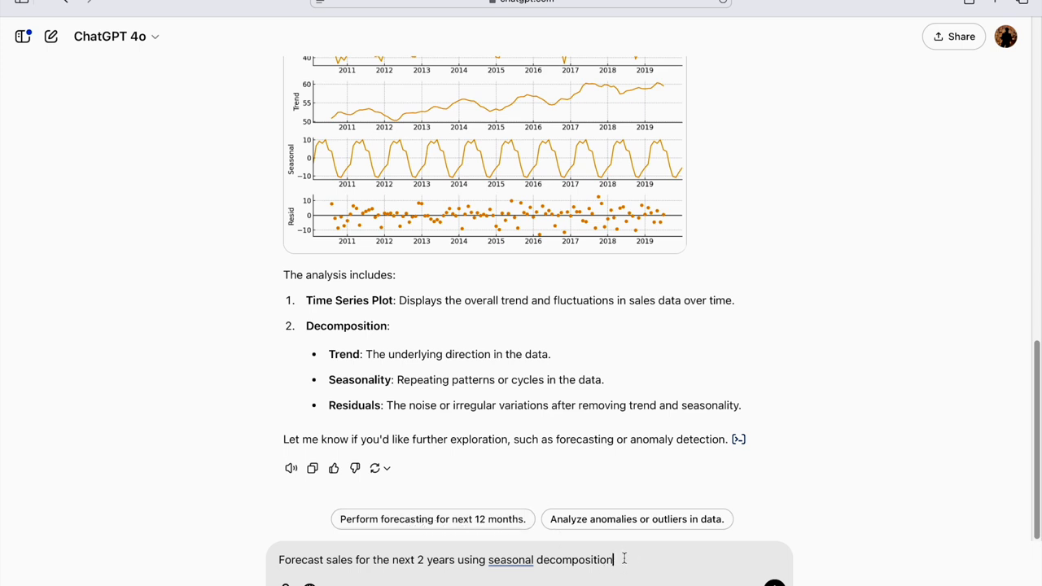
key(Return)
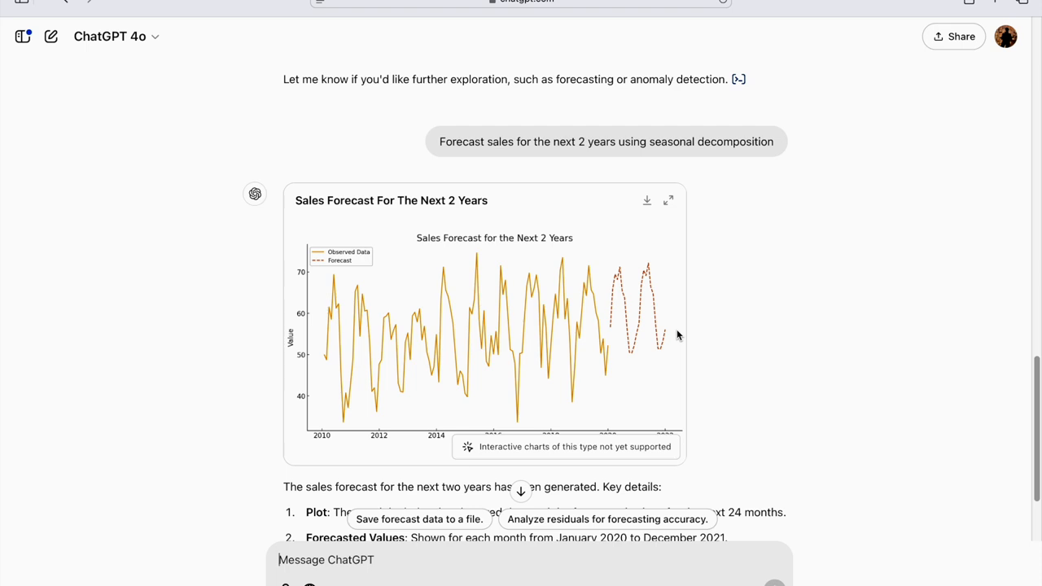
- Review the two-year sales forecast against the earlier decomposition charts and inspect the Python analysis code behind it
scroll(237, 452, down, 2)
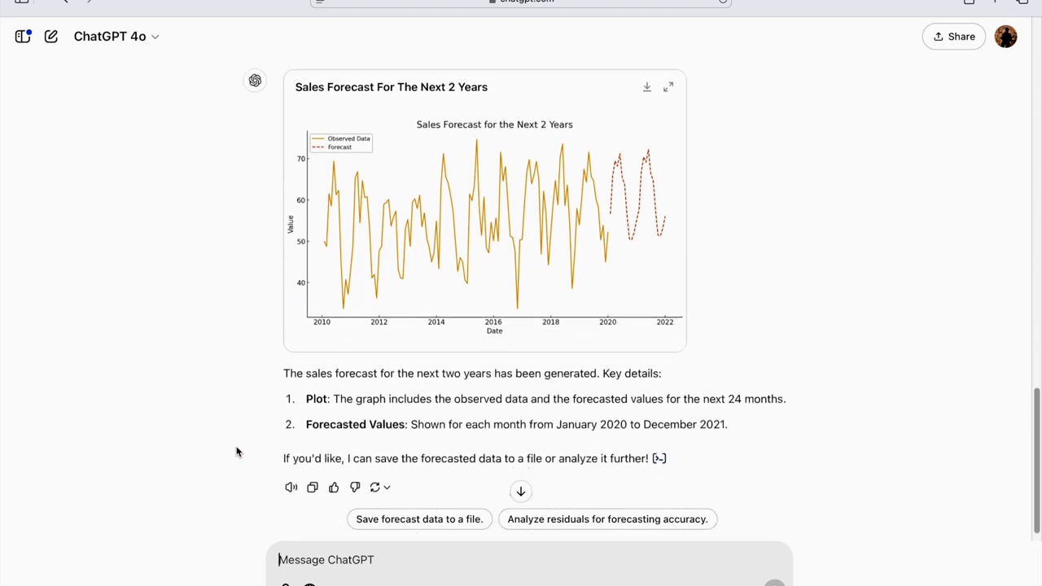
scroll(237, 452, down, 1)
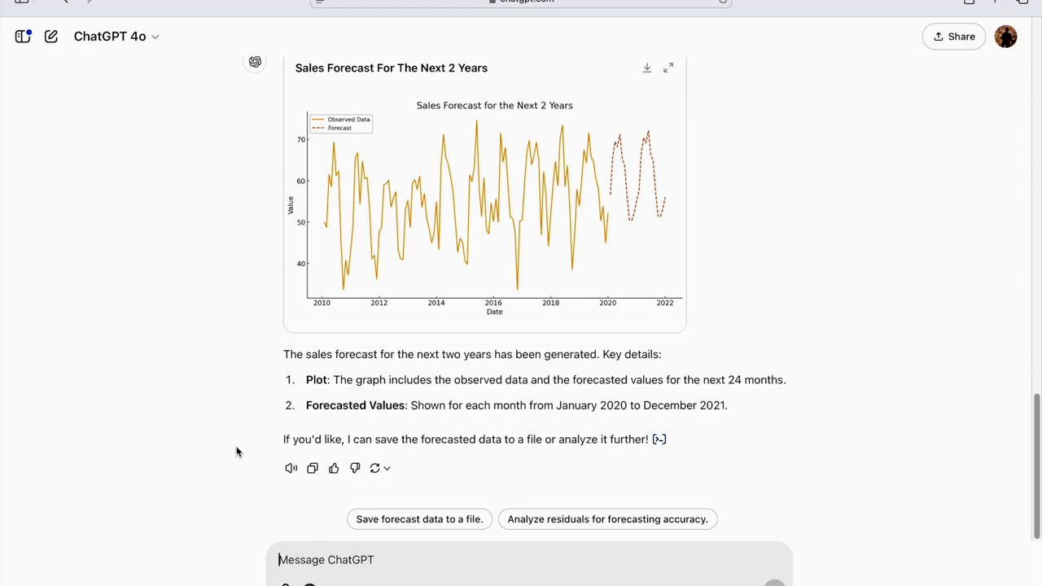
scroll(237, 452, up, 10)
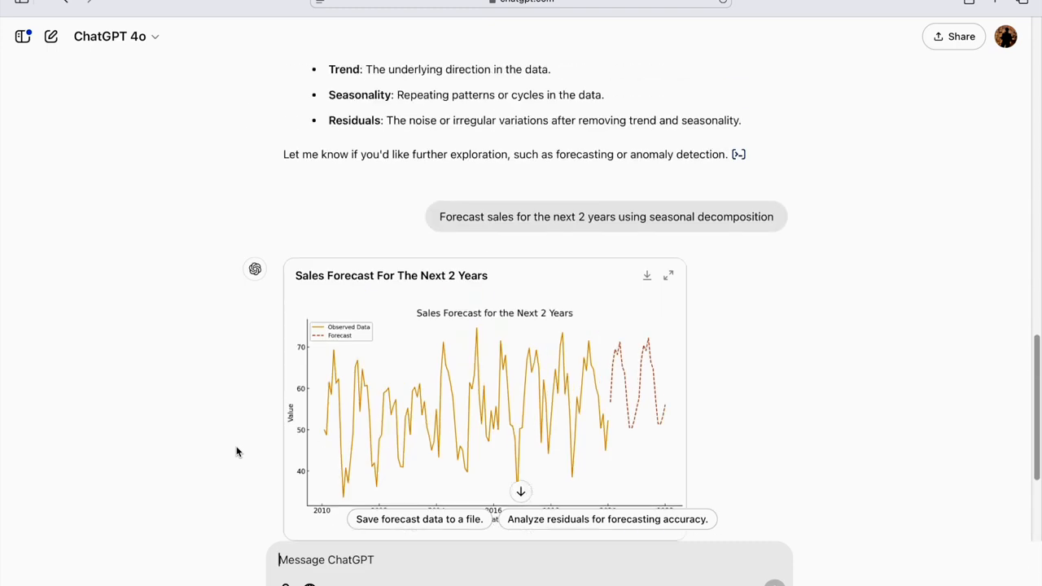
scroll(237, 452, down, 1)
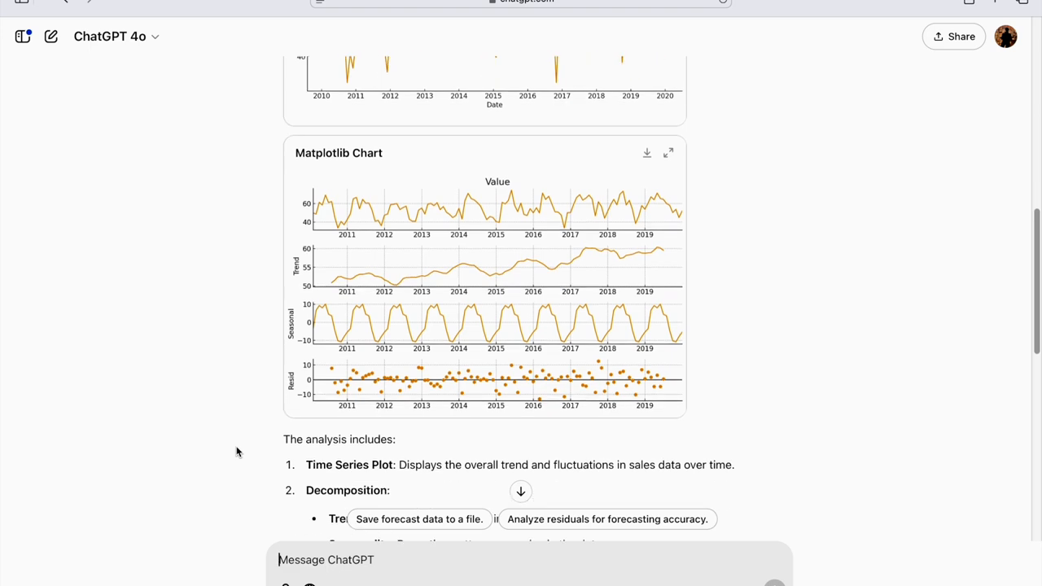
scroll(237, 452, down, 10)
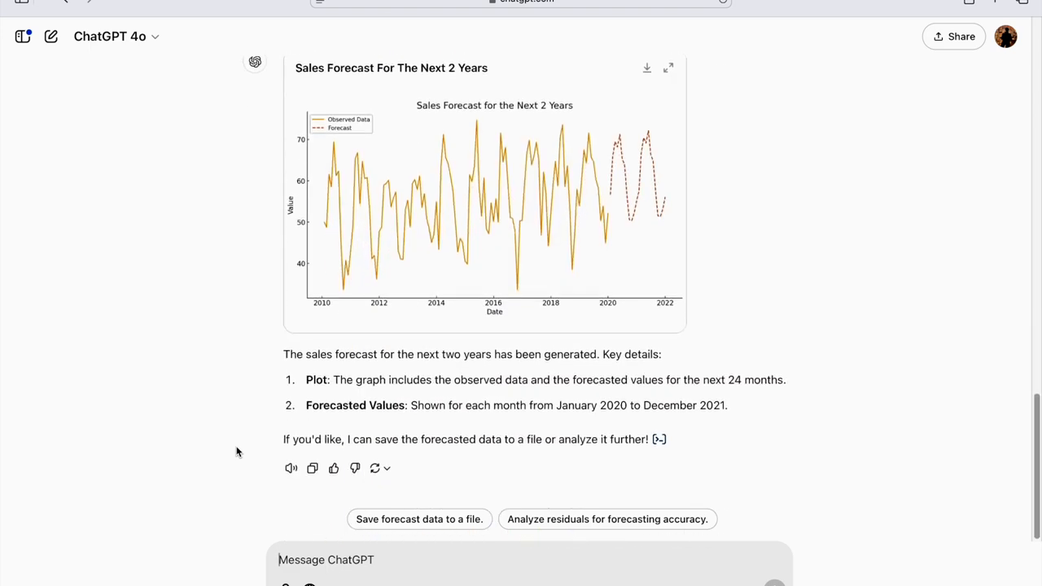
click(659, 440)
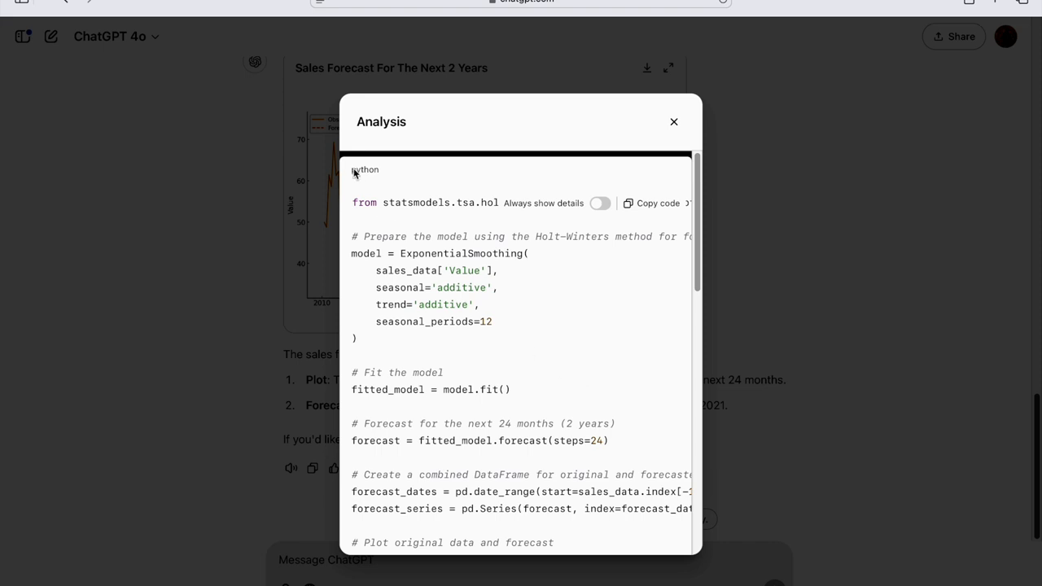
scroll(438, 382, down, 5)
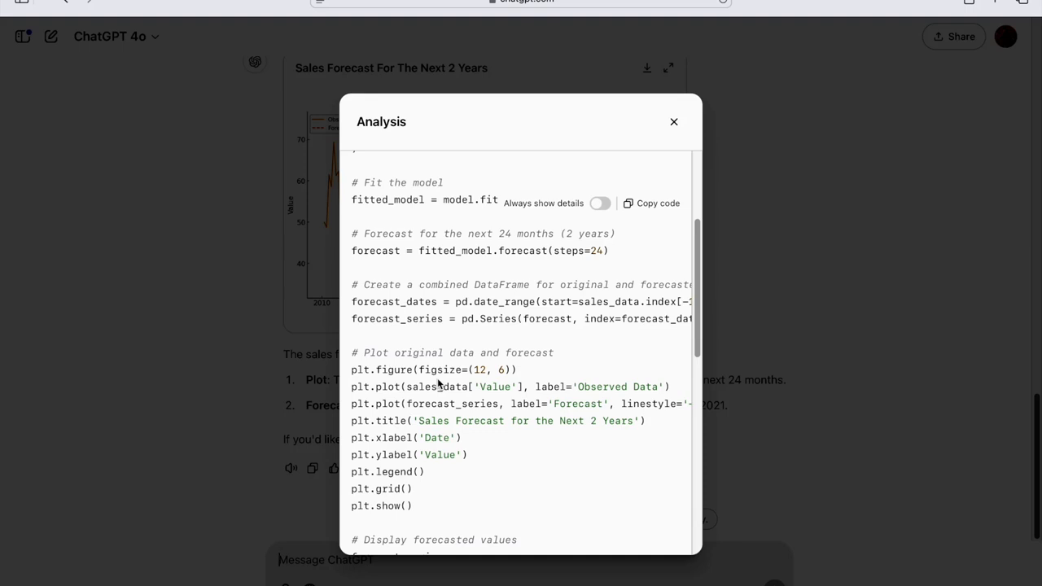
click(675, 122)
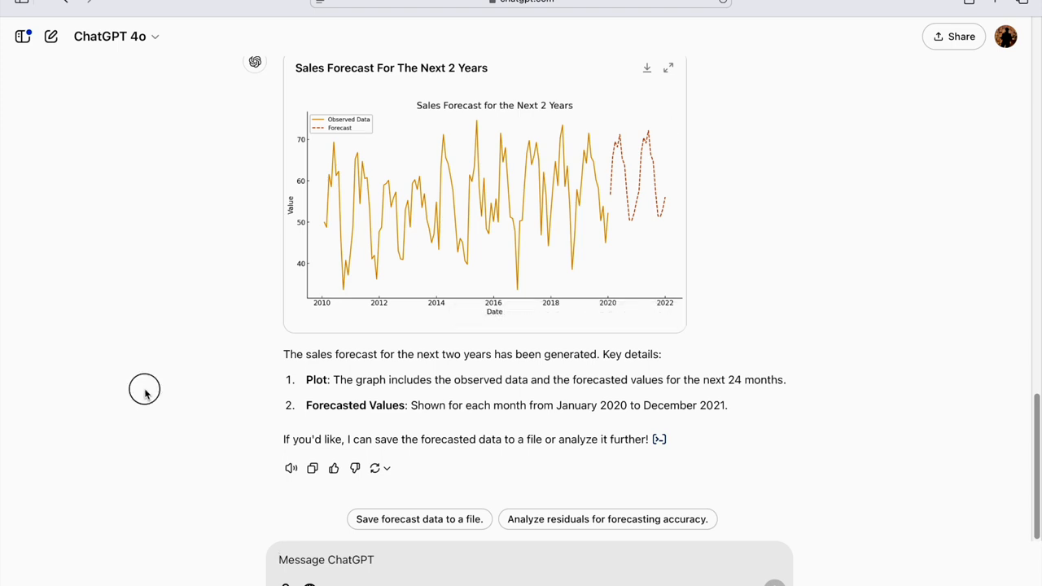
scroll(145, 395, up, 2)
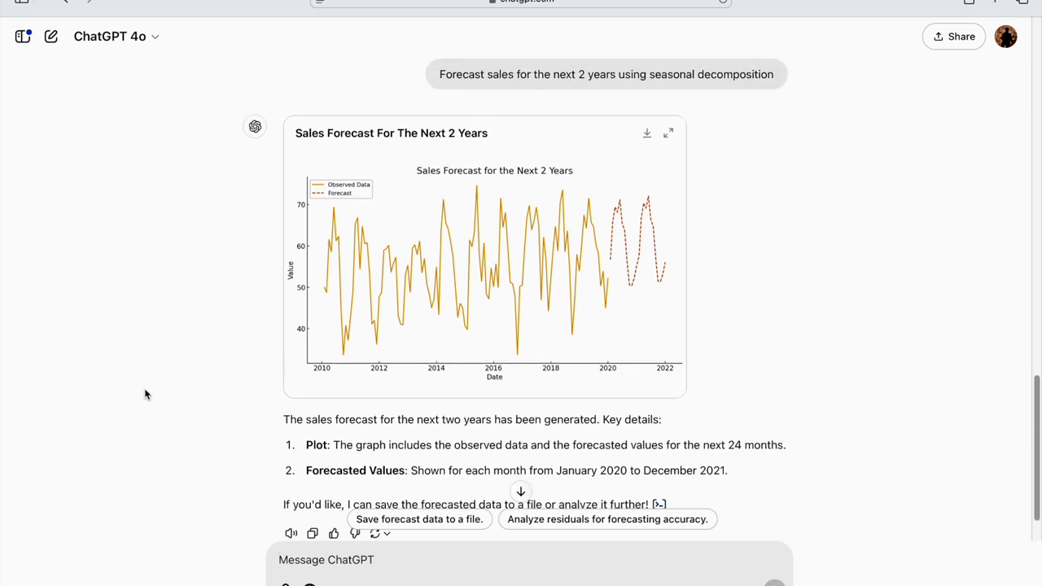